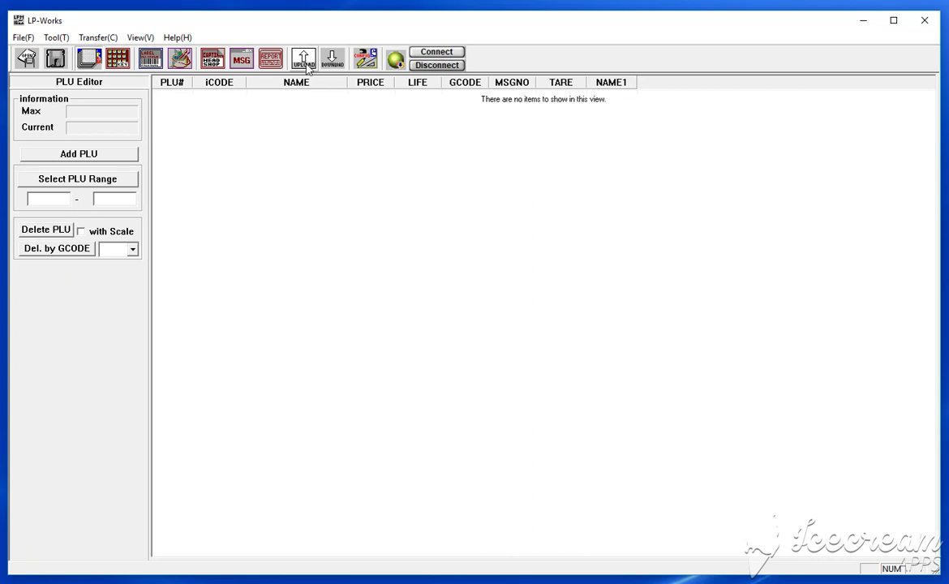
- Upload the scale's 17 PLUs into the PLU Editor and close the completed-transfer message
click(305, 60)
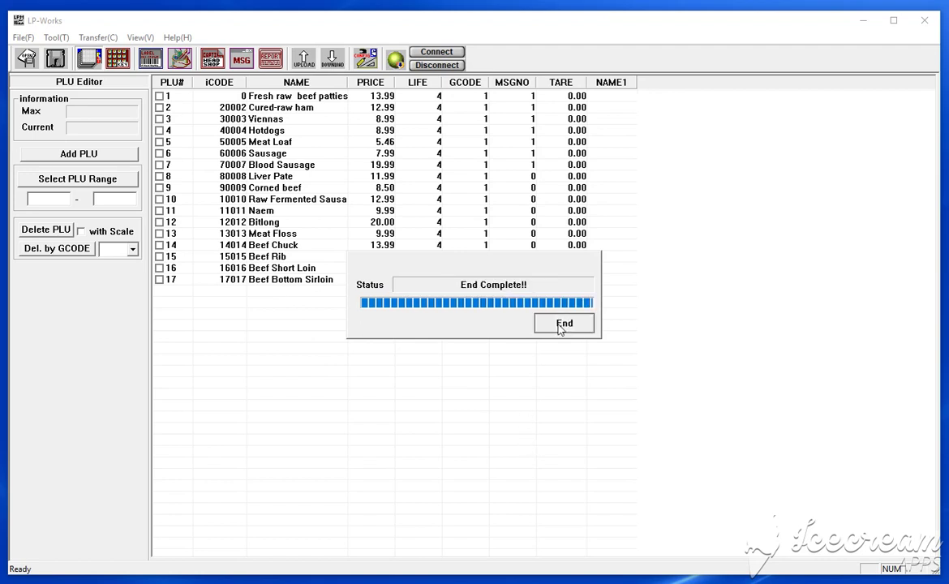
click(560, 324)
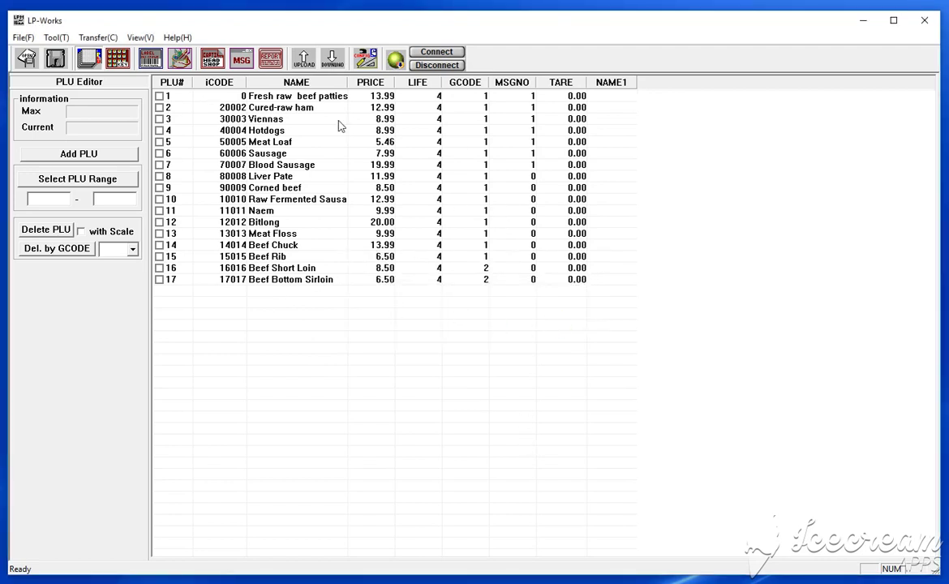
- Export the PLU list to Excel as expdata.XLS, overwriting the existing file
click(23, 37)
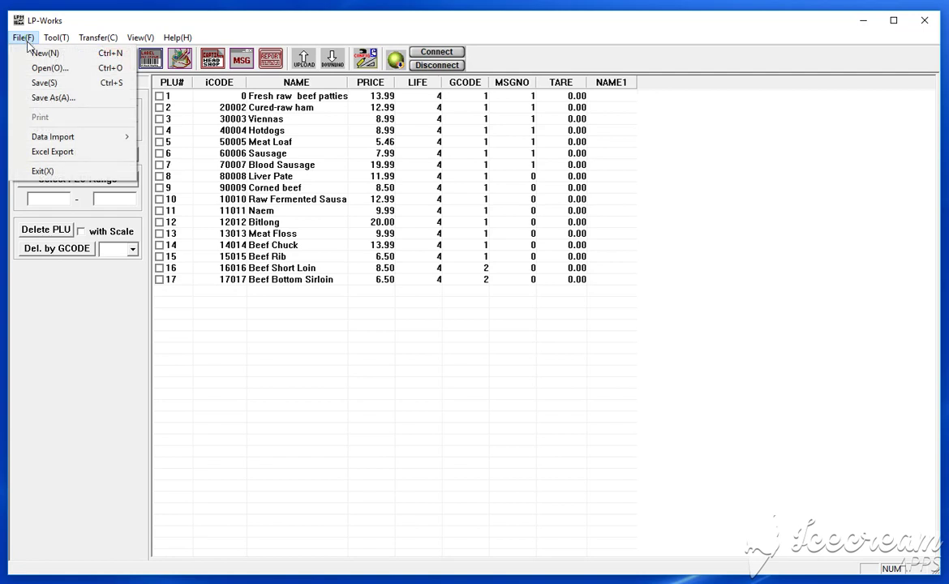
click(85, 154)
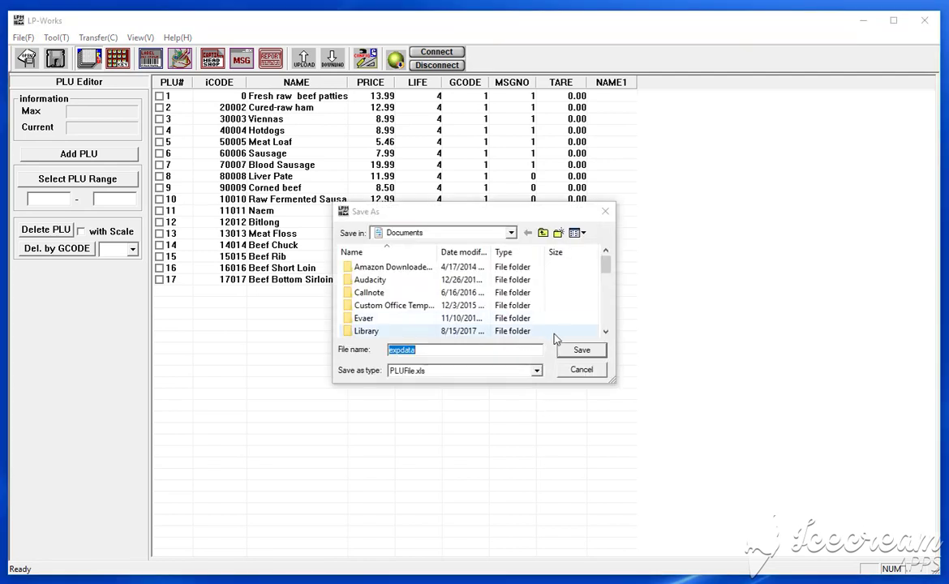
click(577, 350)
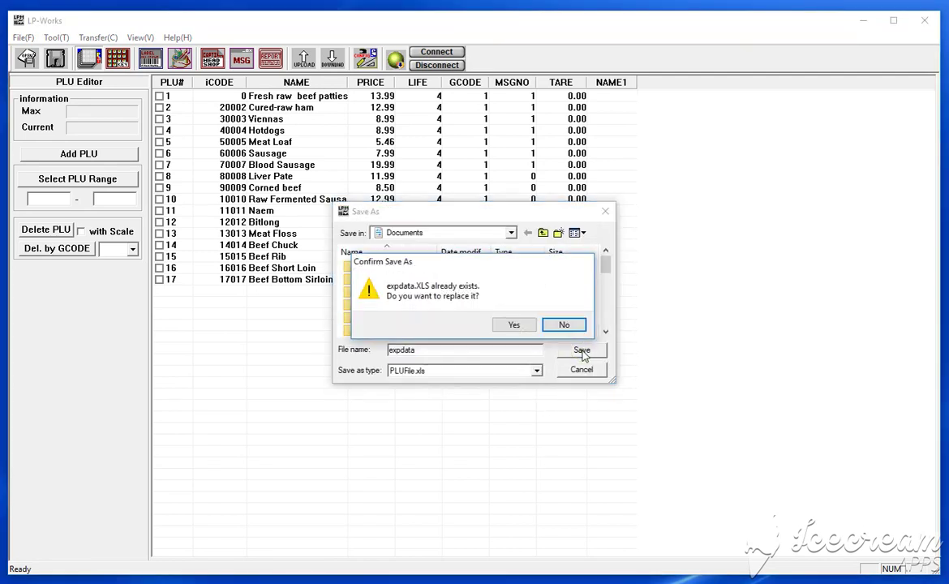
click(513, 326)
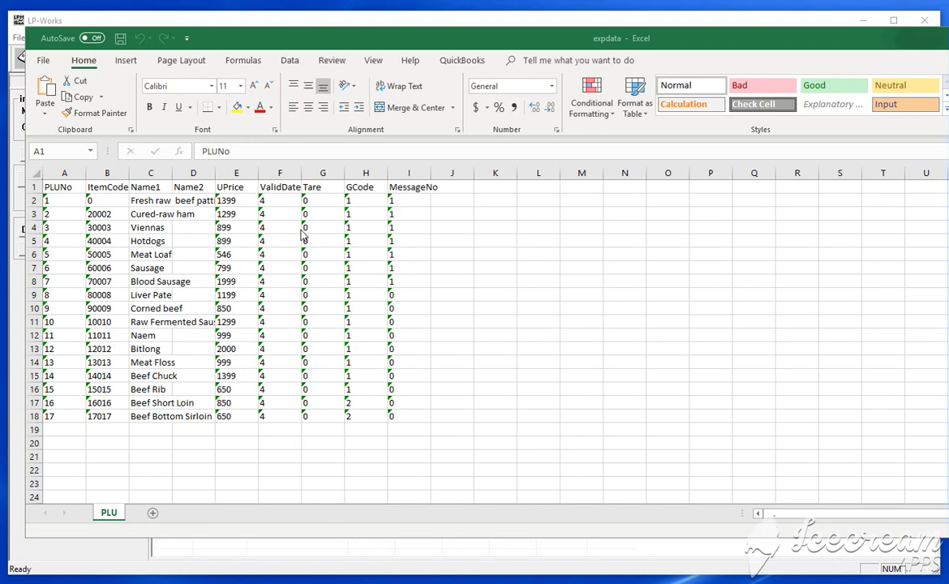
- Enter row 19: PLU 18, code 17018, name 'Item Name', Name2 blank, price 550
click(62, 430)
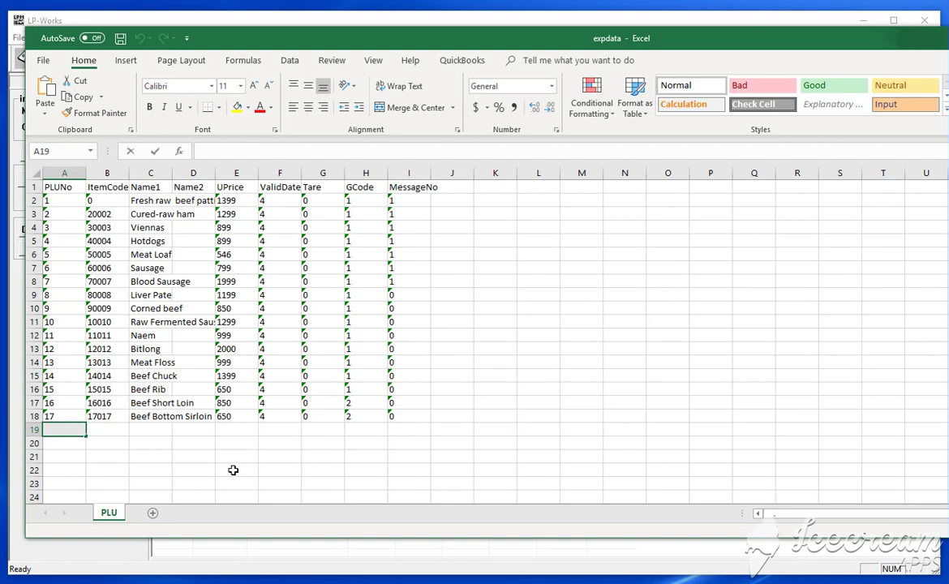
text(18)
key(Tab)
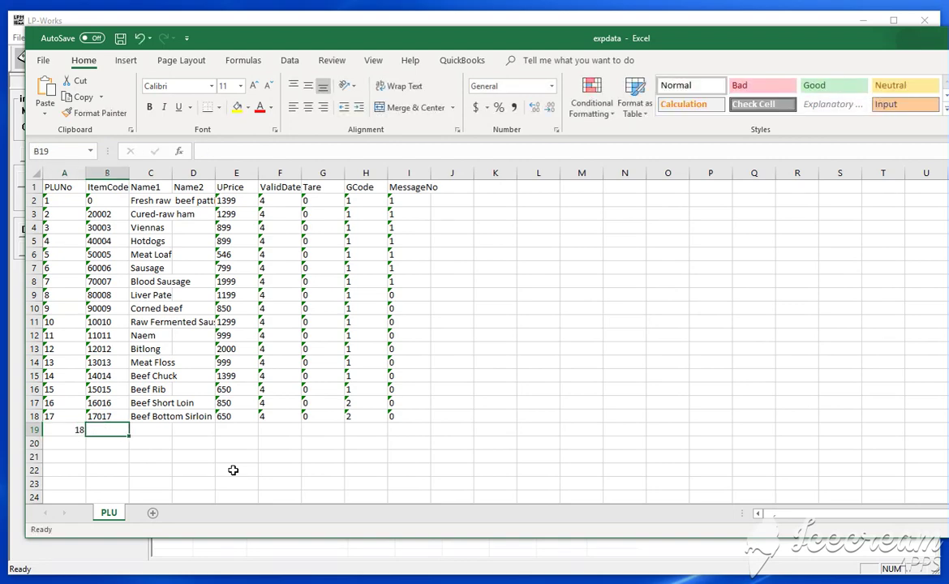
text(17)
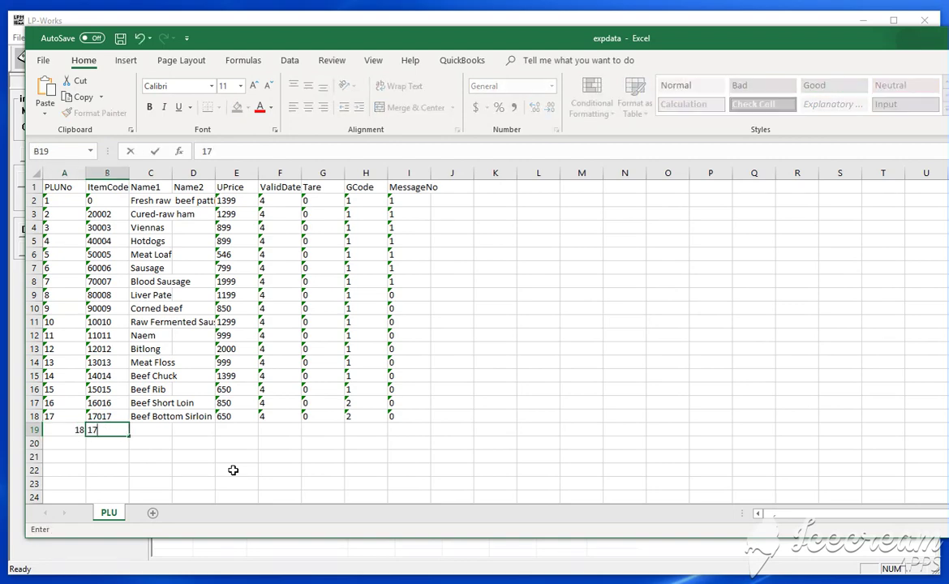
text(018)
key(Tab)
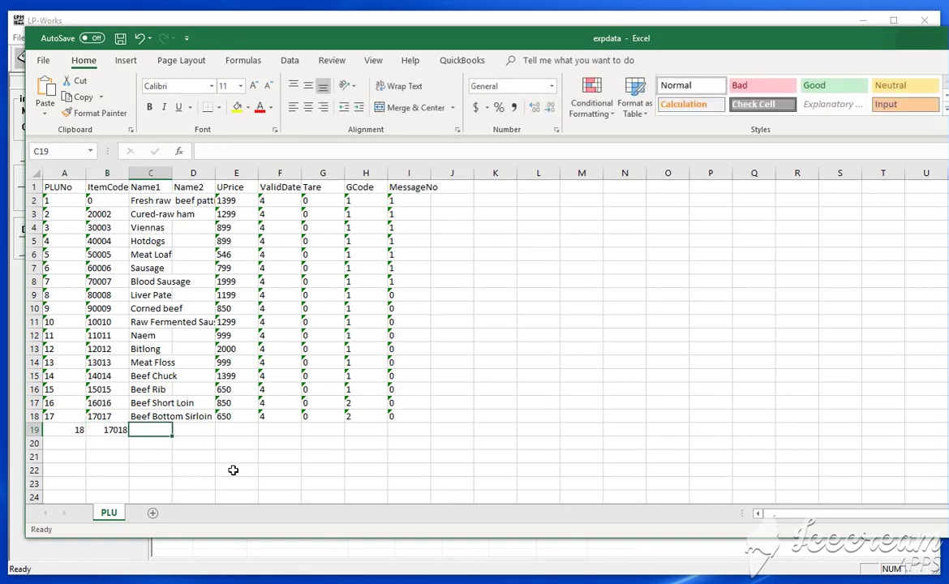
text(Item Name)
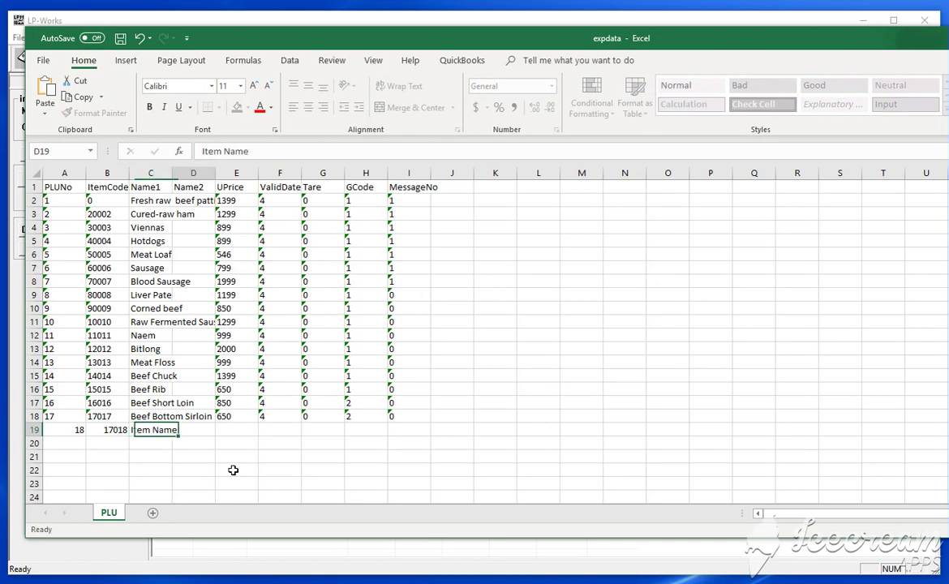
key(Tab)
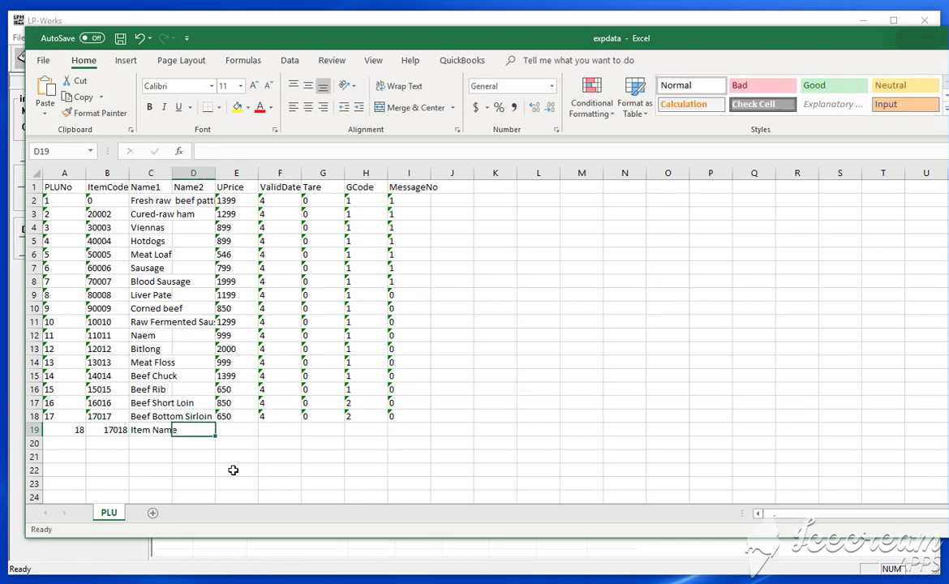
key(Tab)
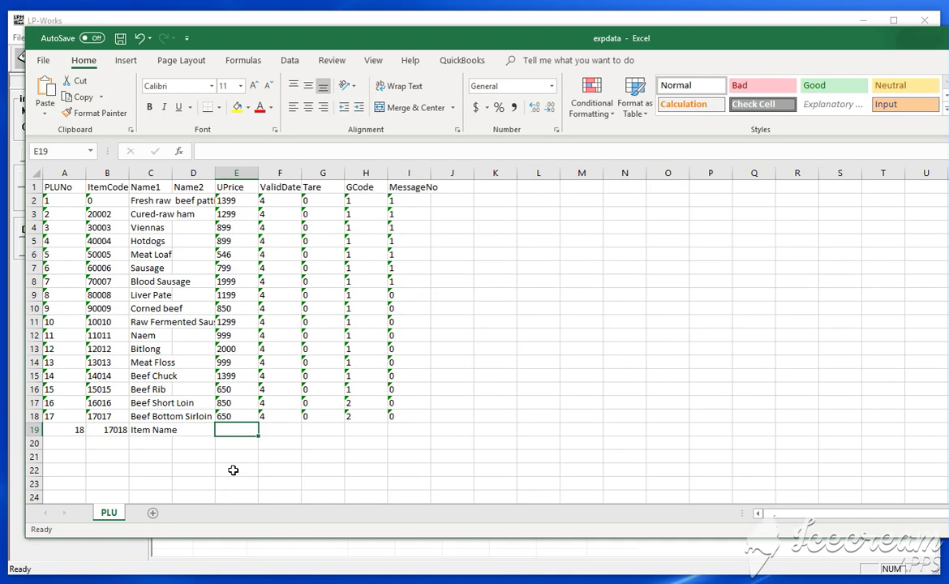
text(550)
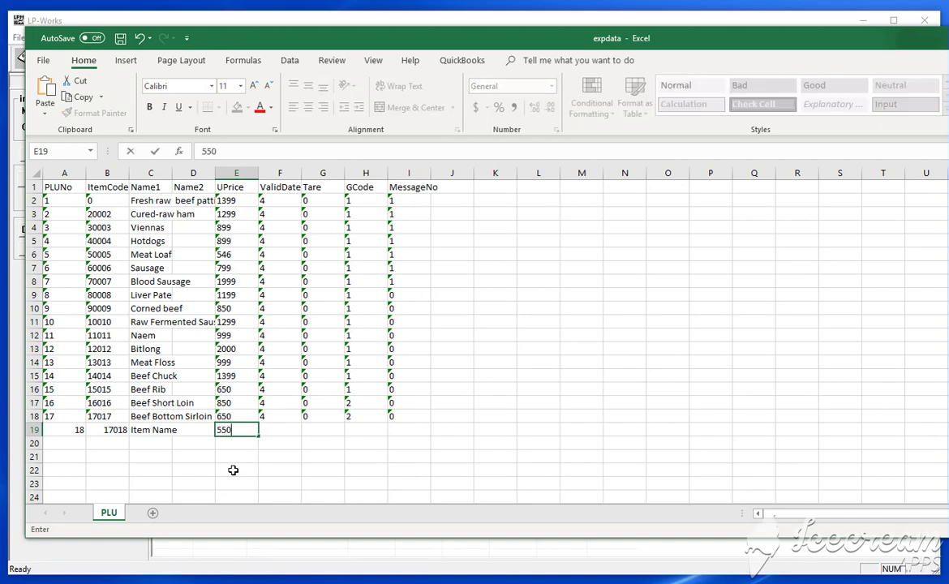
key(Tab)
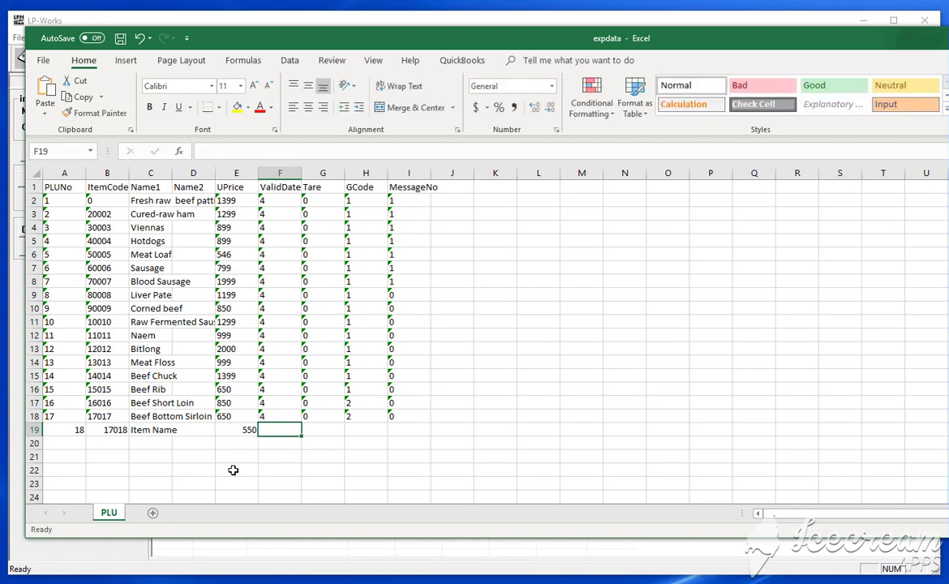
key(Tab)
key(Tab)
key(Tab)
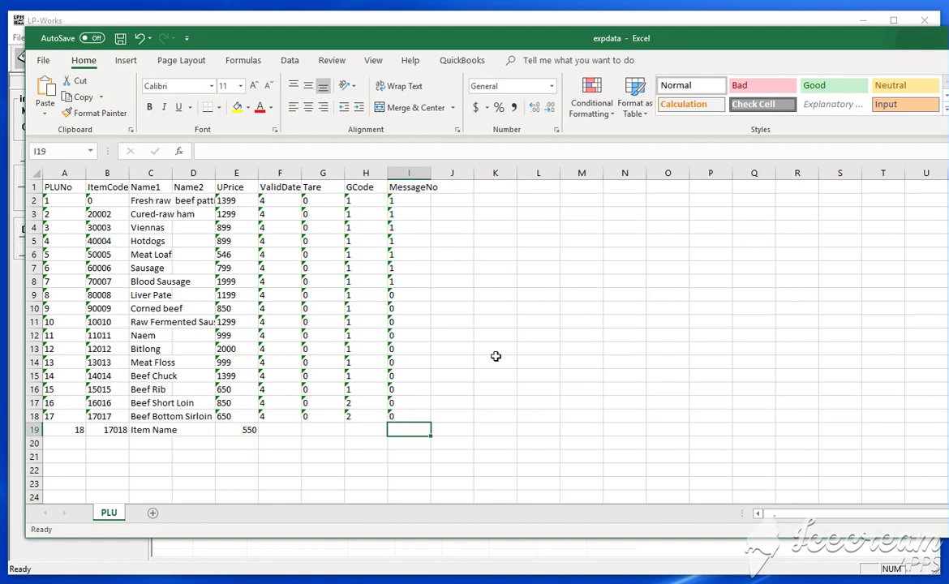
- Set PLU numbers 19, 20 and 21 in A20:A22 and clear item code B19
click(71, 438)
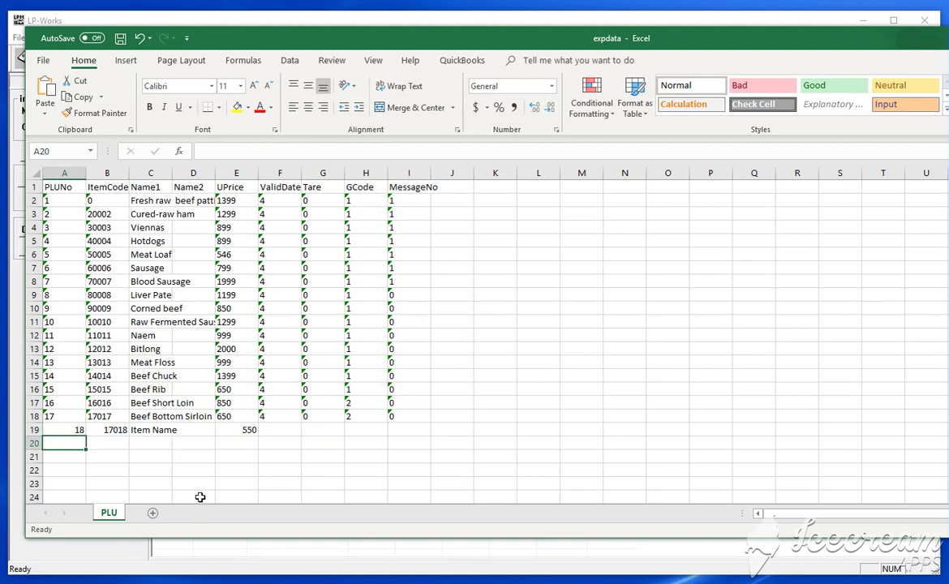
drag(59, 400, 84, 472)
click(76, 431)
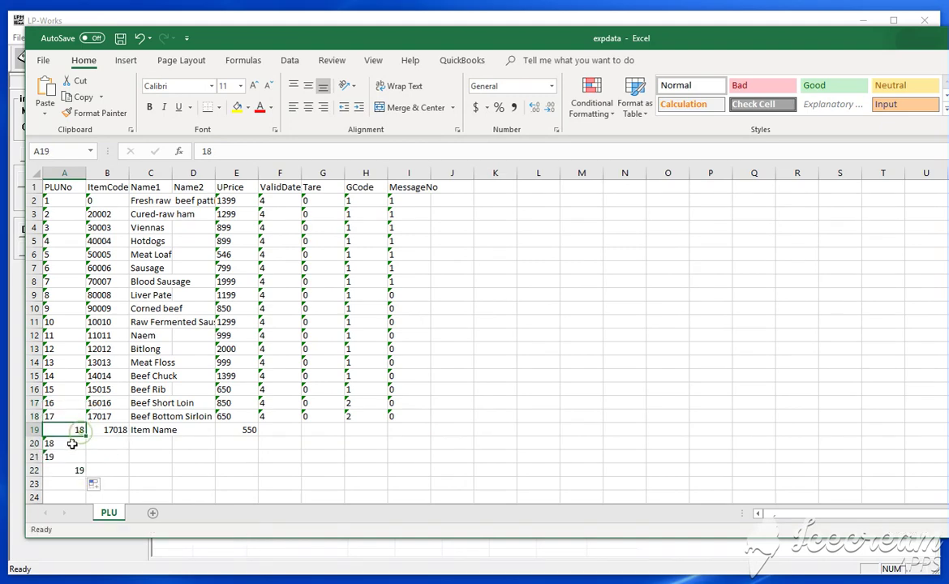
click(71, 444)
text(19)
key(Tab)
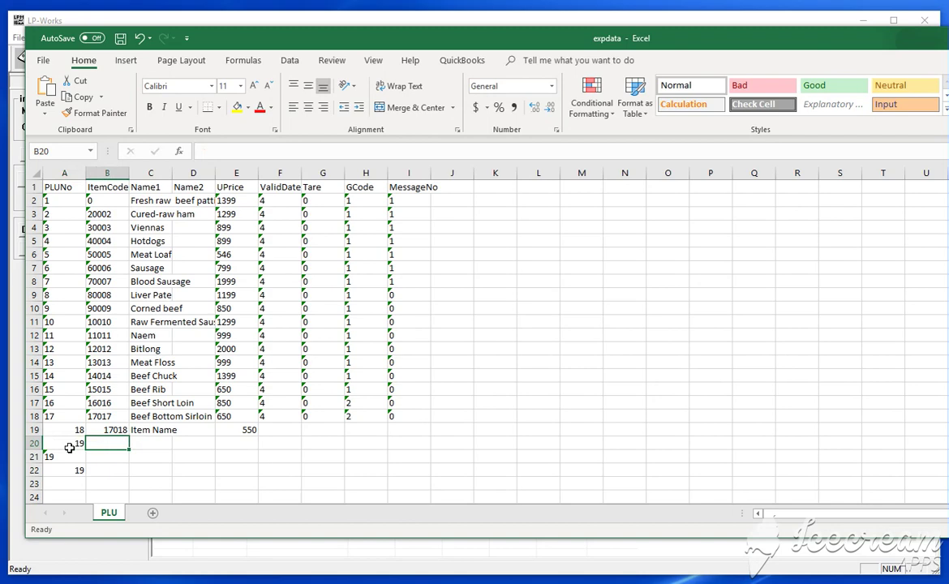
click(70, 453)
text(20)
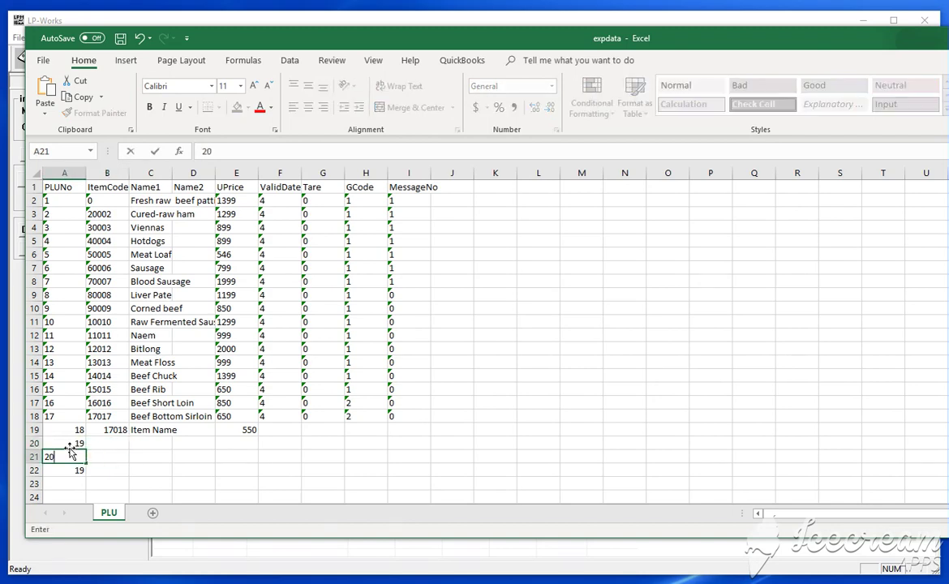
key(Return)
text(21)
key(Tab)
key(Up)
key(Up)
key(Up)
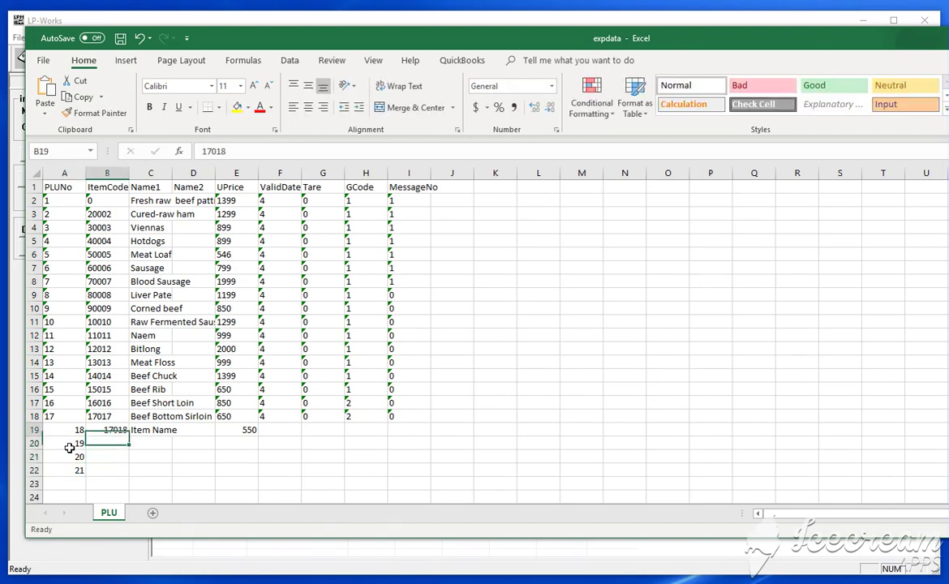
key(Delete)
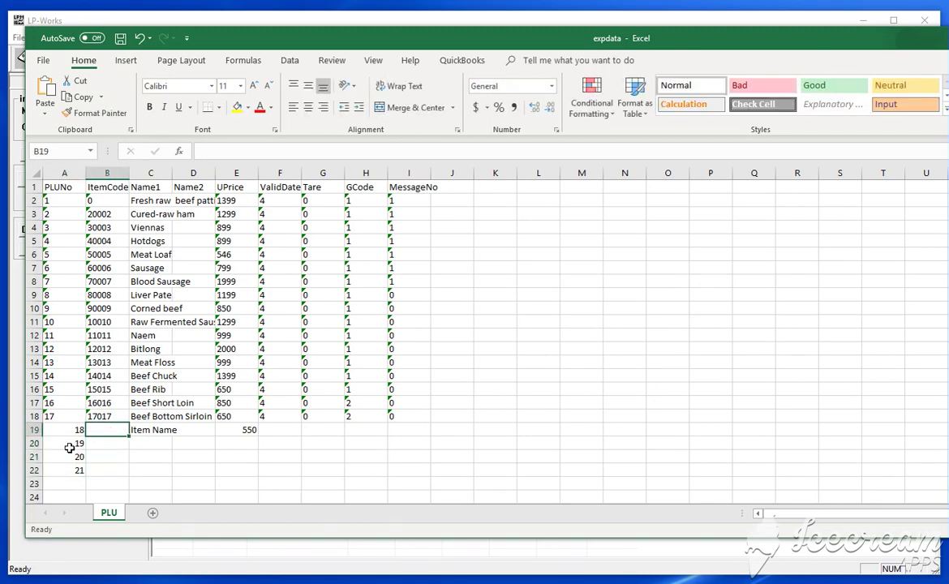
- Fill item codes through row 22 and enter names Cool Item, Beef Item, Test Item
click(118, 401)
drag(113, 390, 133, 475)
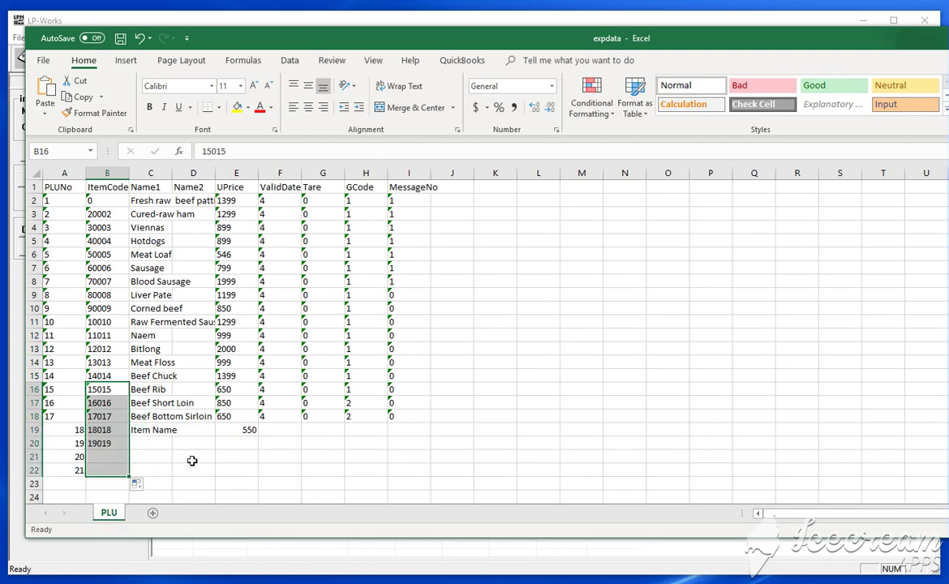
click(158, 436)
click(159, 442)
text(C)
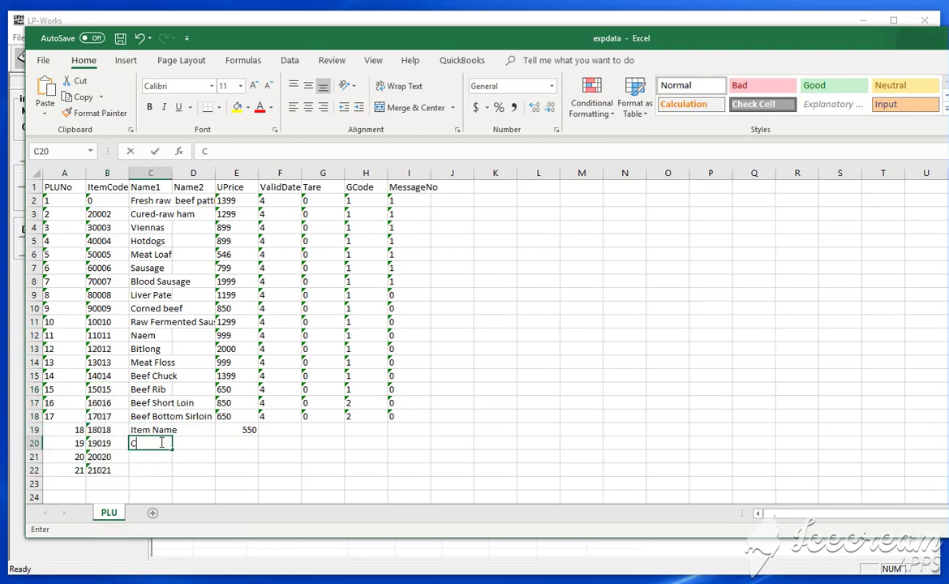
text(ool Item)
key(Return)
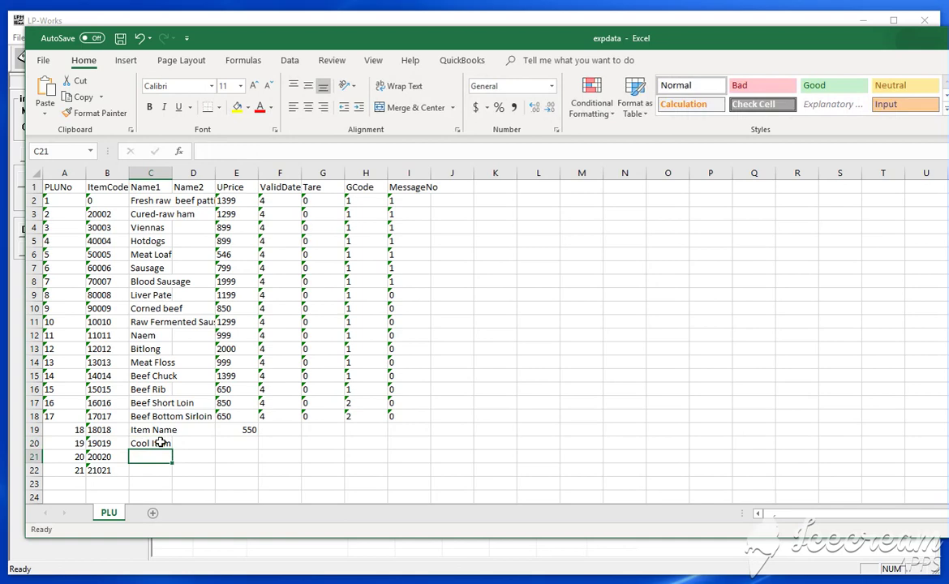
text(Beef Item)
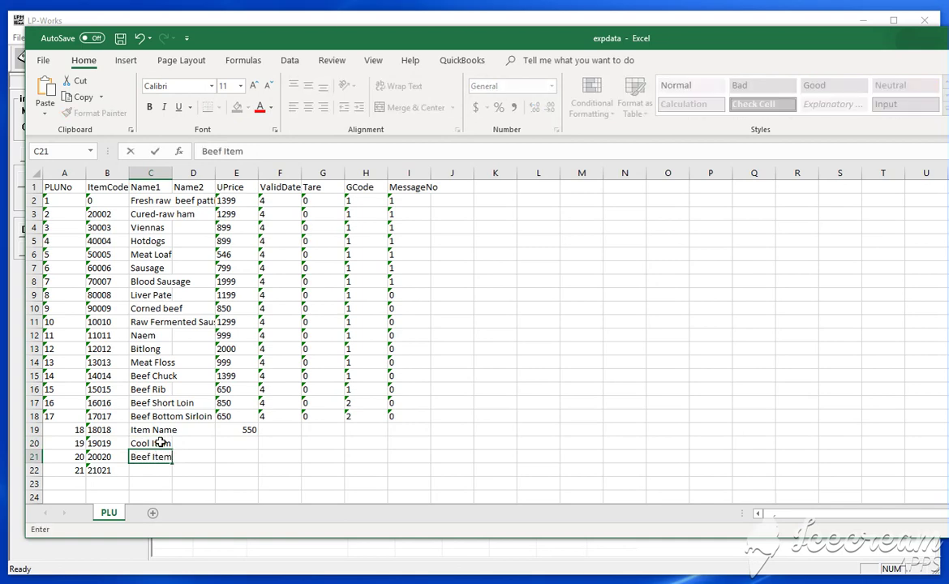
key(Return)
text(Test Item)
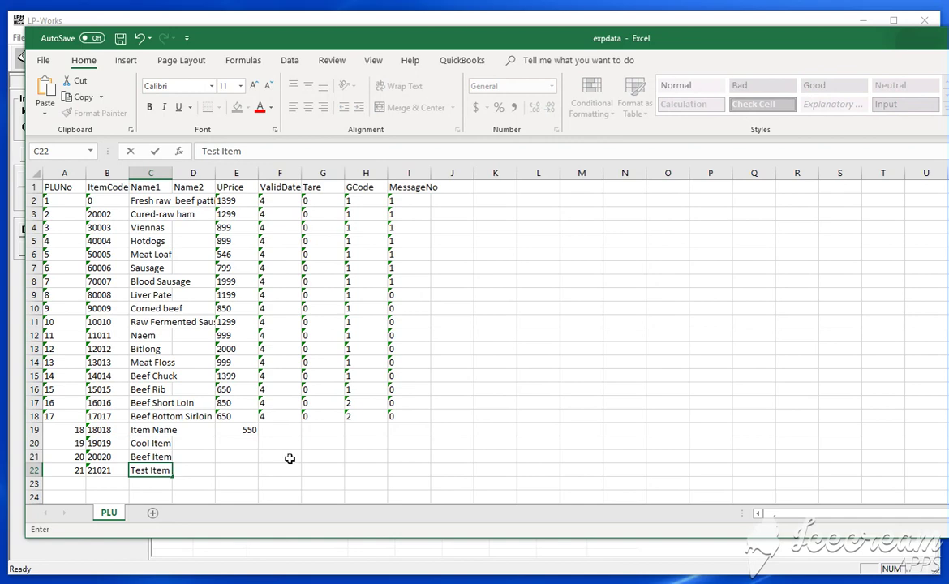
- Enter prices 440, 350 and 1300 for PLUs 19–21
click(250, 443)
text(44)
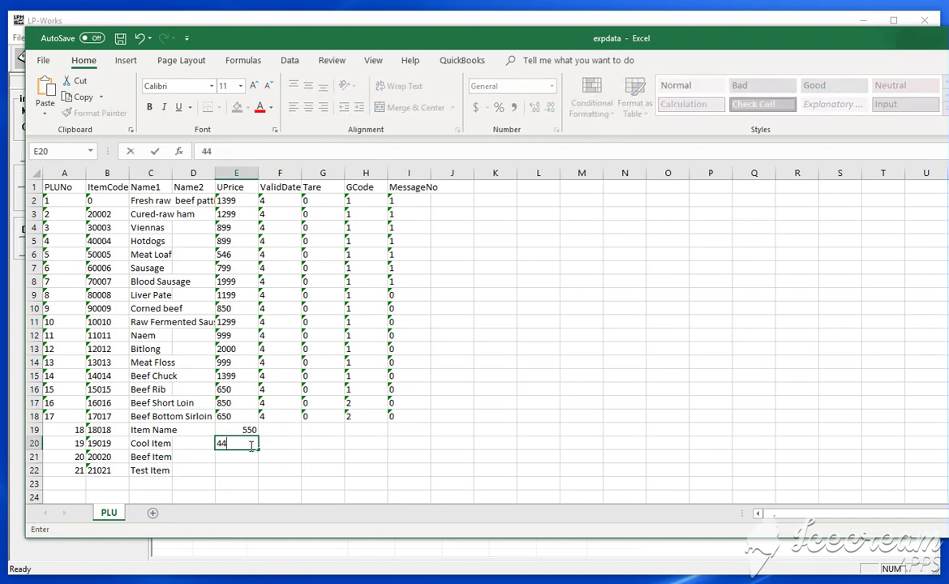
text(0)
key(Return)
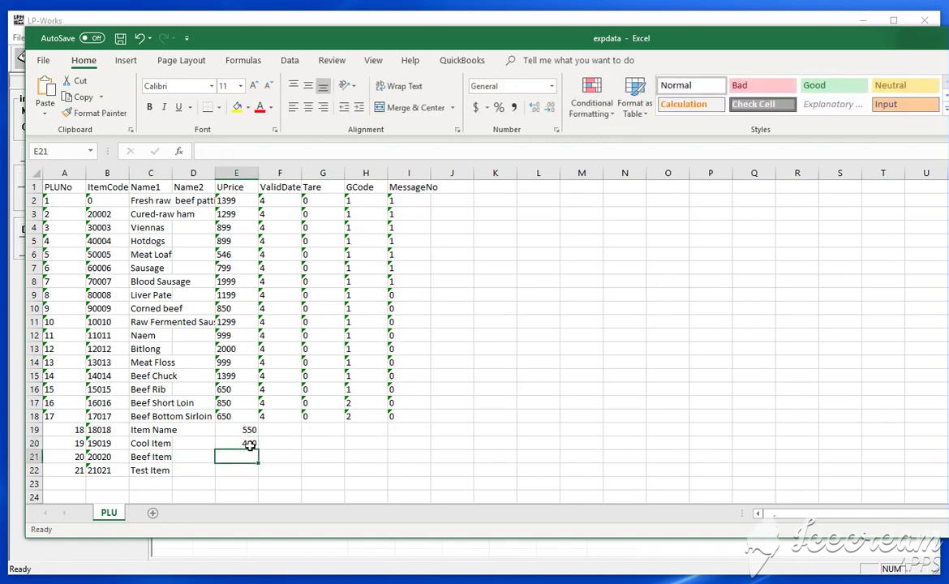
text(350)
key(Return)
text(130)
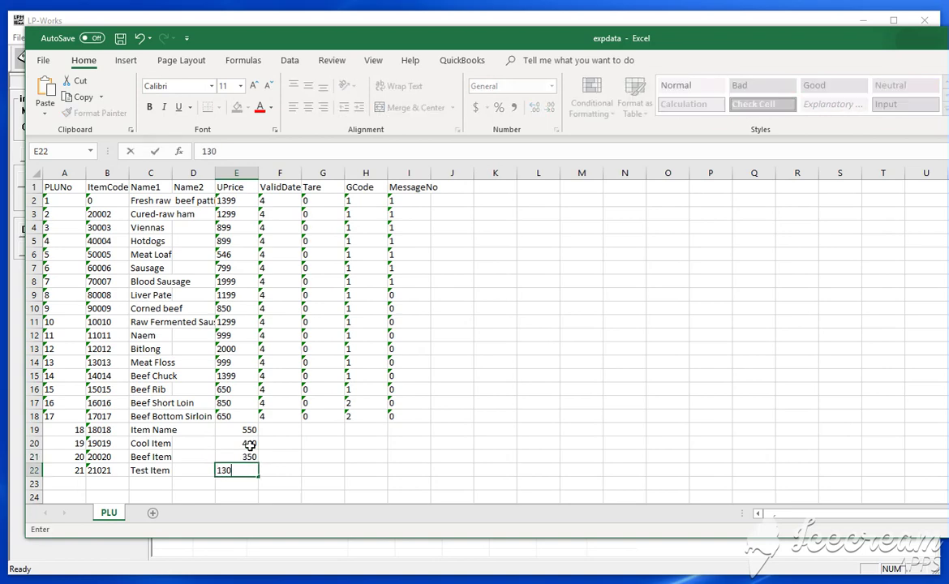
text(0)
key(Return)
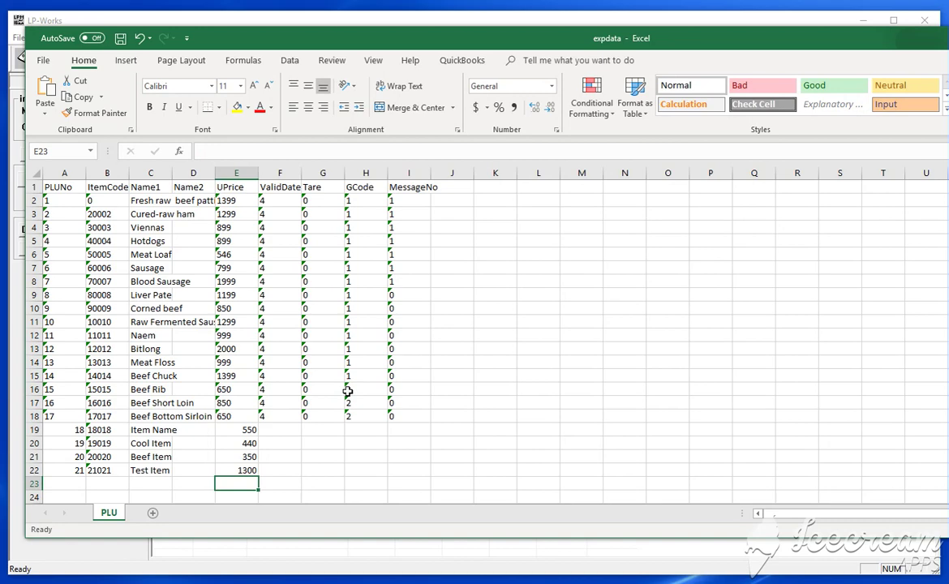
- Save the expdata workbook and bring the LP-Works PLU editor back to the front
key(ctrl+s)
drag(894, 41, 735, 51)
click(474, 20)
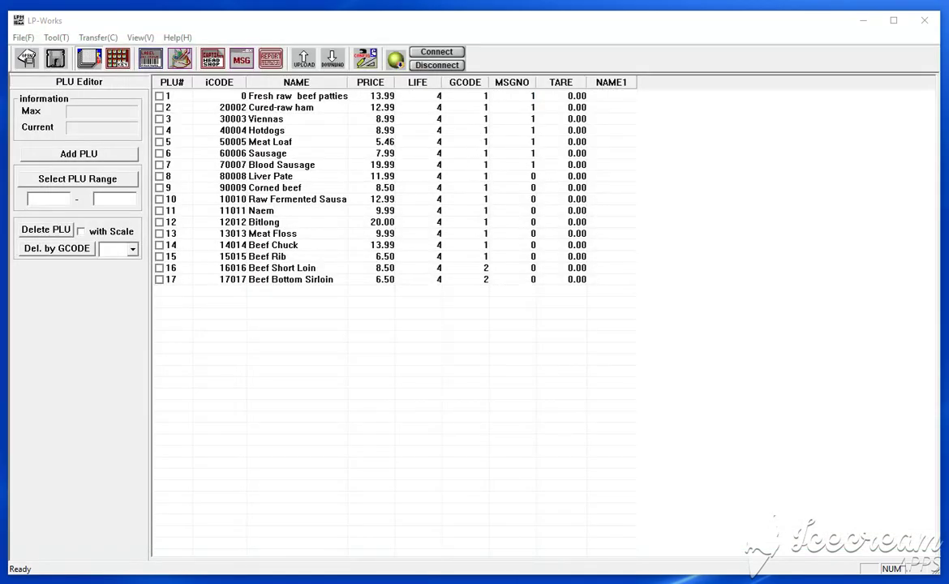
- Import expdata.XLS via Data Import > Excel File, accepting the PLU sheet mapping
click(23, 37)
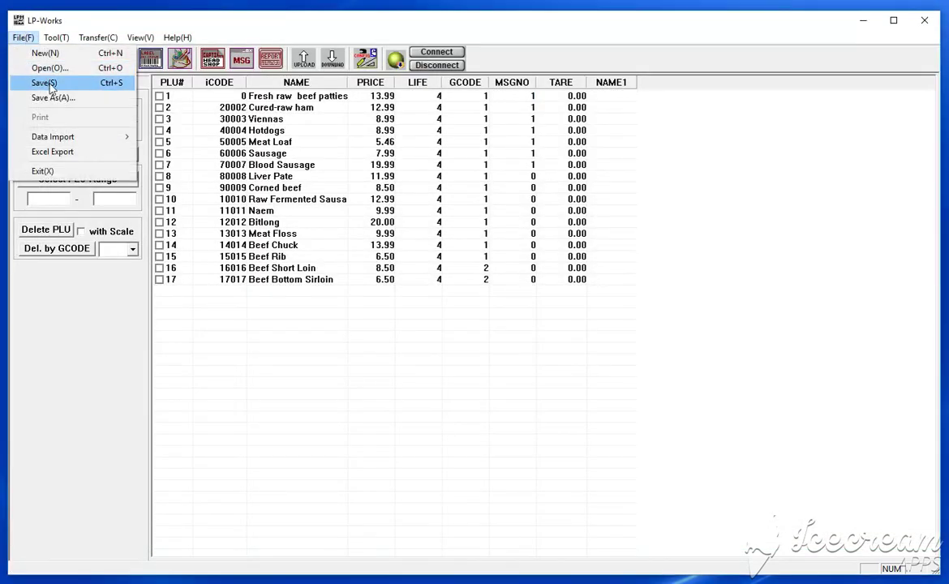
mouse_move(82, 137)
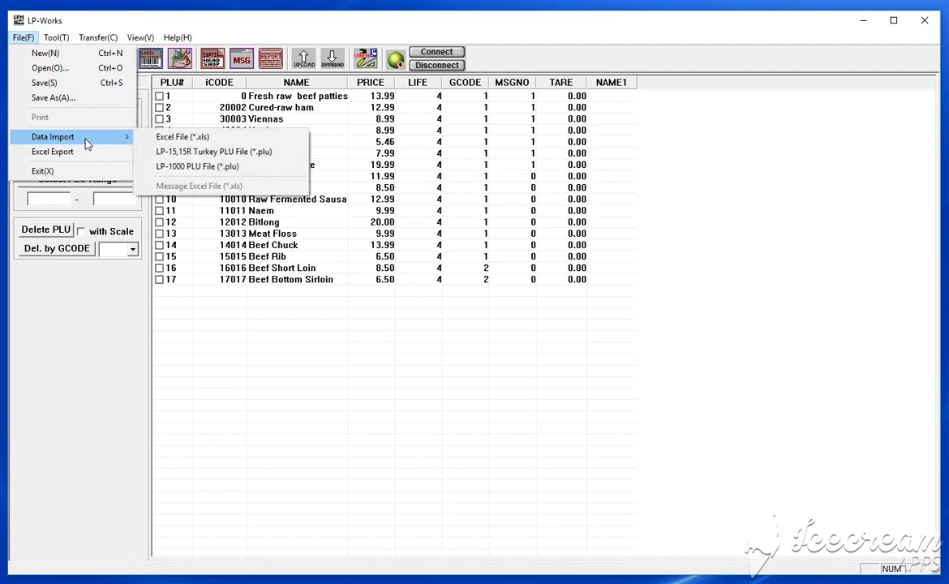
click(170, 138)
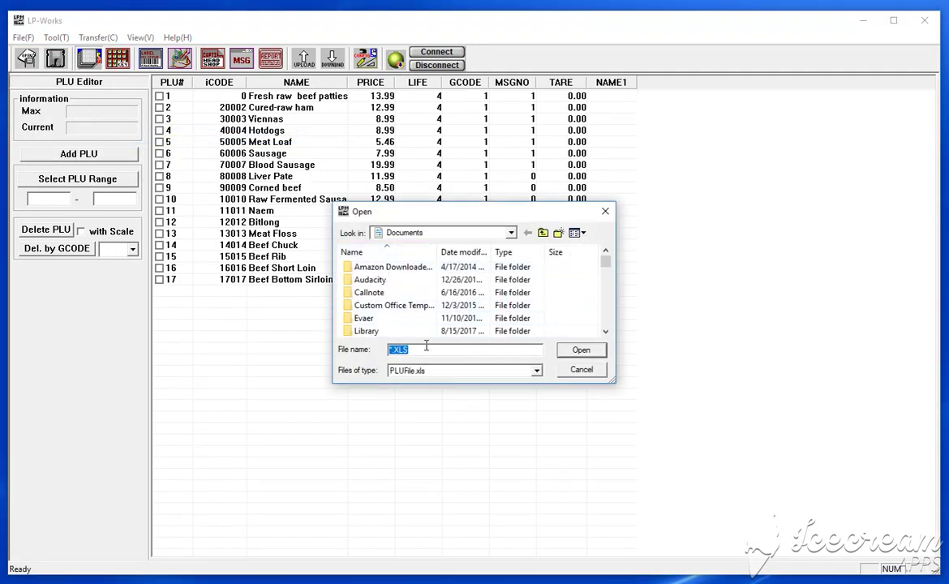
text(exp)
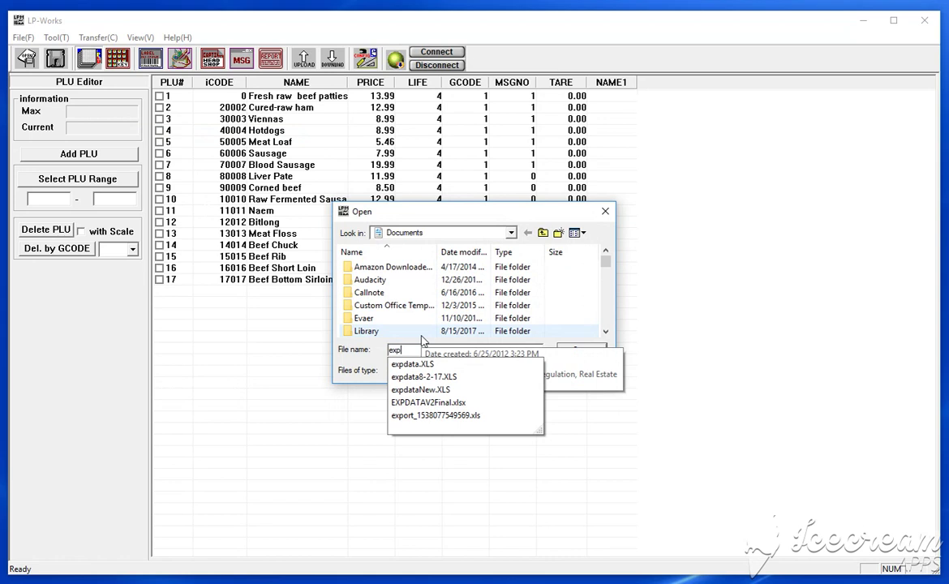
key(Down)
key(Return)
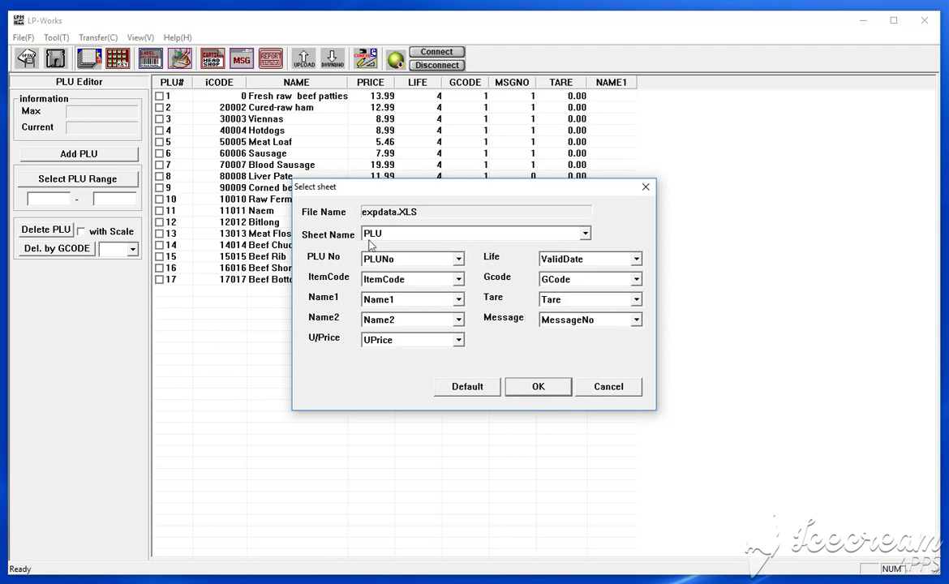
click(540, 388)
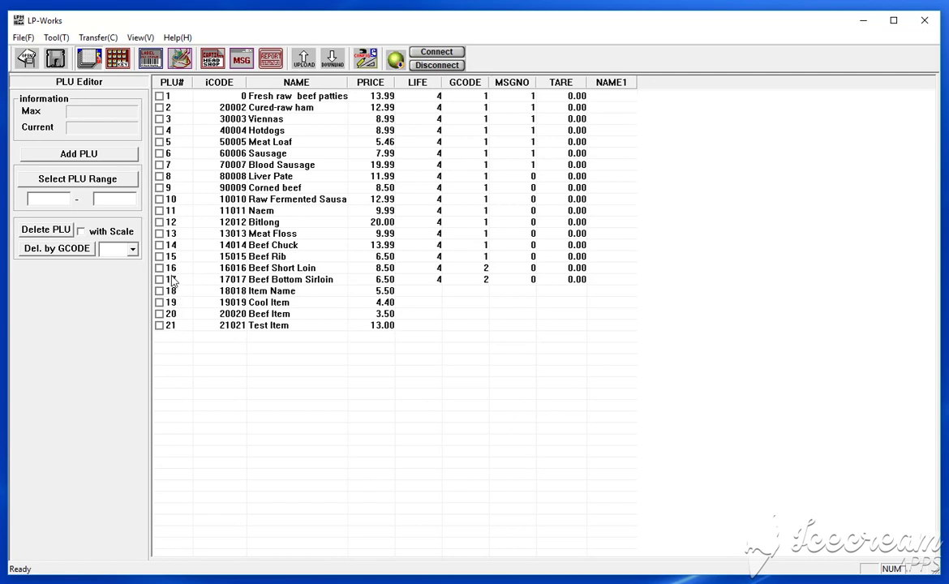
- Mark all 21 PLUs and download them to the scale with Reset PLU account enabled
click(159, 96)
click(166, 82)
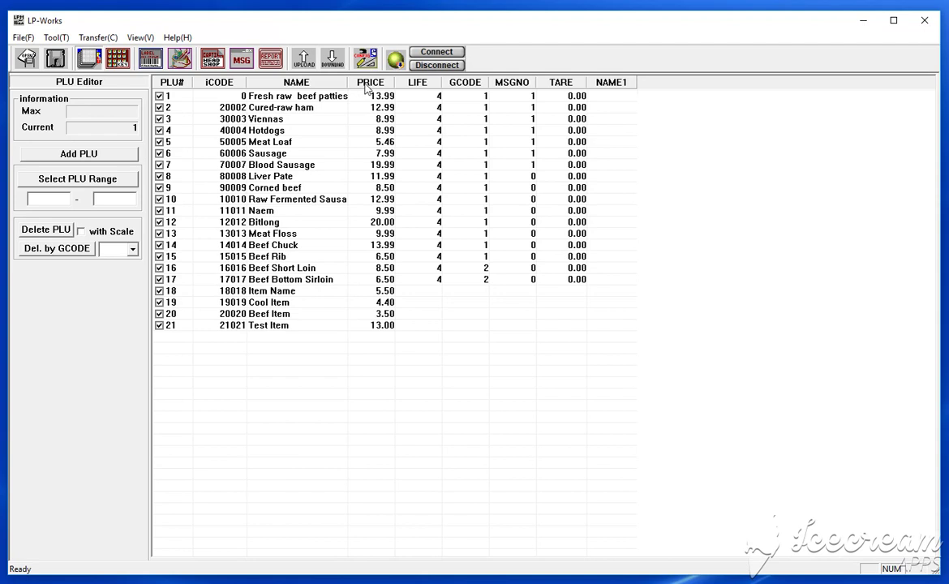
click(329, 61)
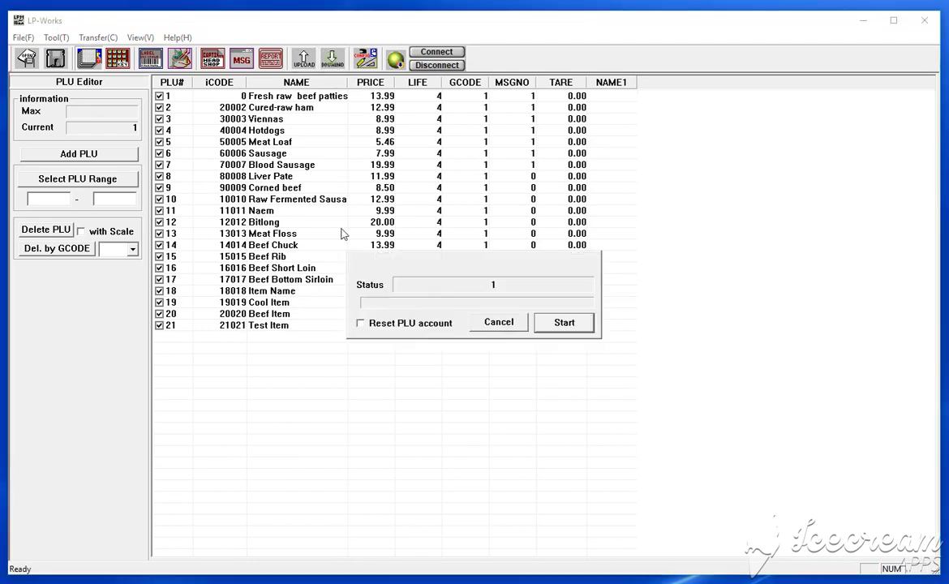
click(362, 325)
click(562, 324)
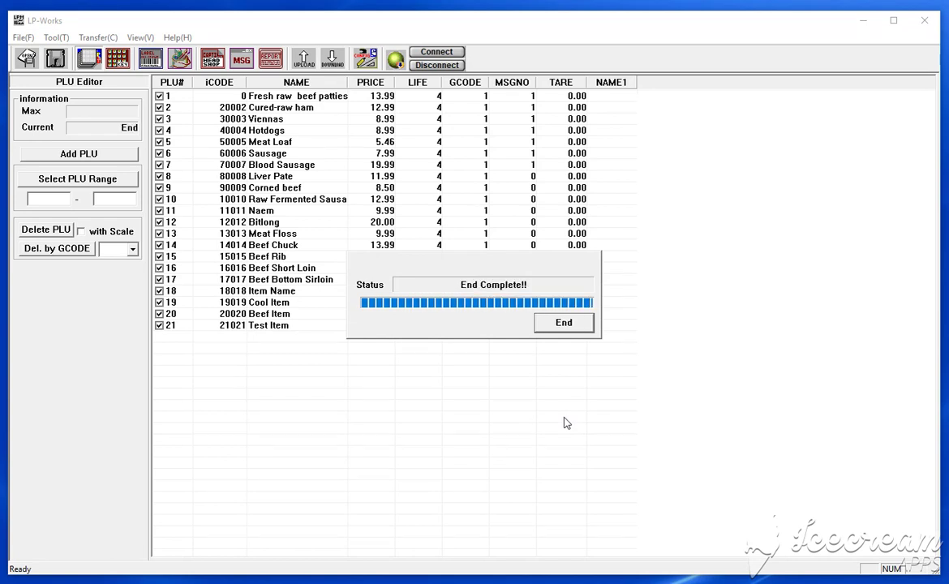
click(542, 322)
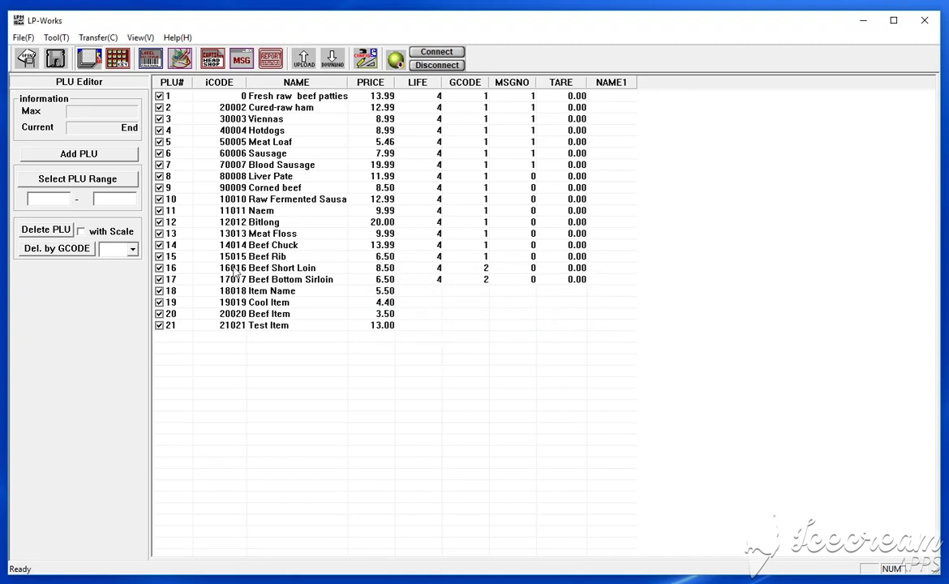